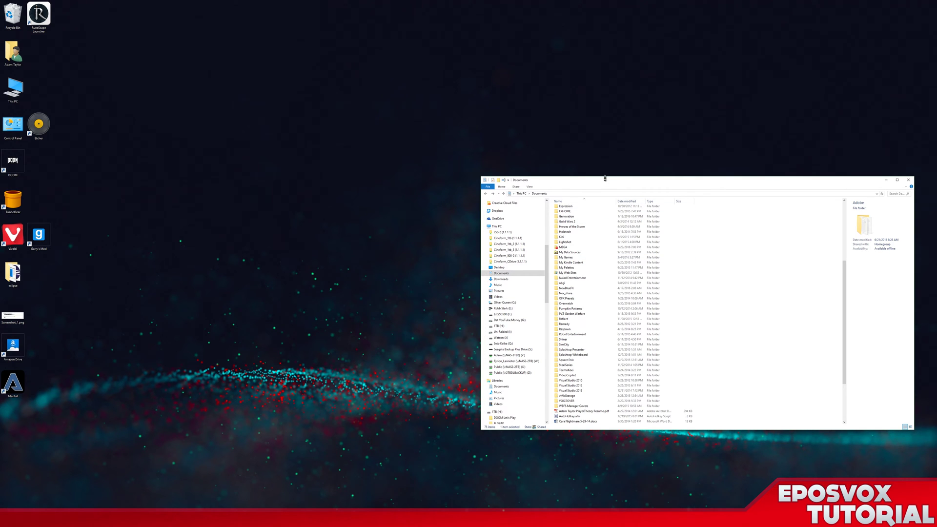
Navigate from Documents into the Adobe > Premiere Pro folder
left_click_drag(607, 182, 533, 122)
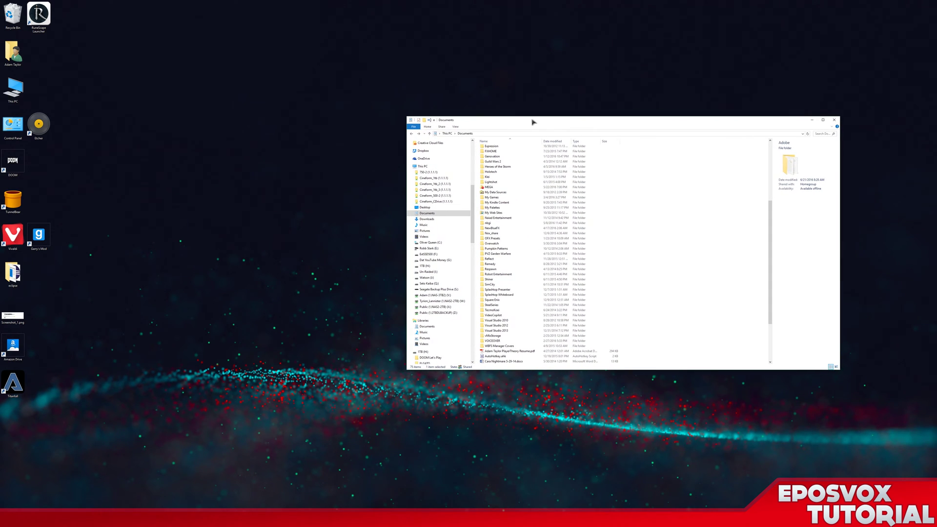
scroll(557, 272, "down", 4)
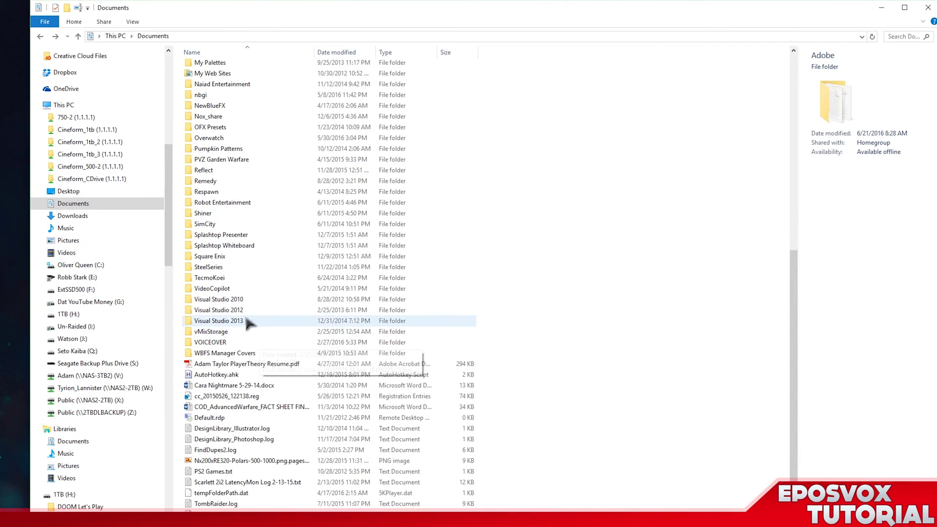
scroll(242, 312, "up", 3)
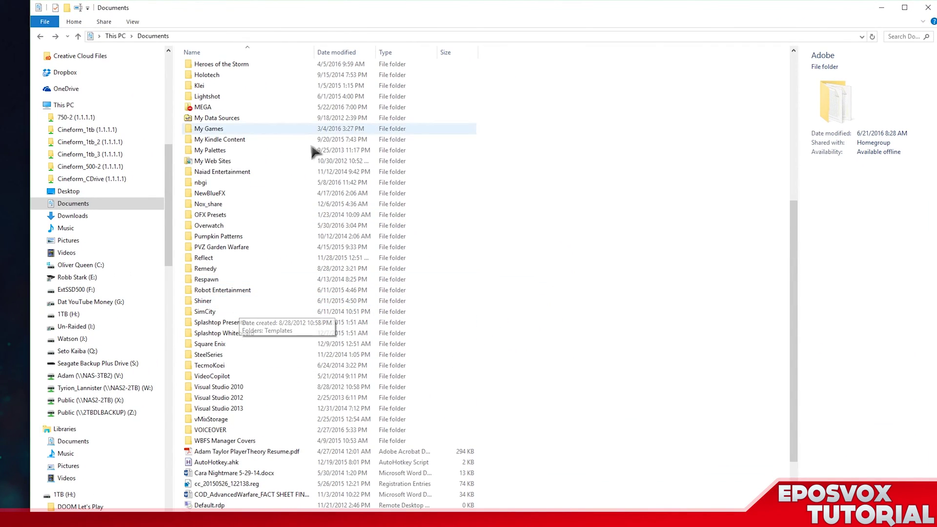
scroll(385, 185, "up", 6)
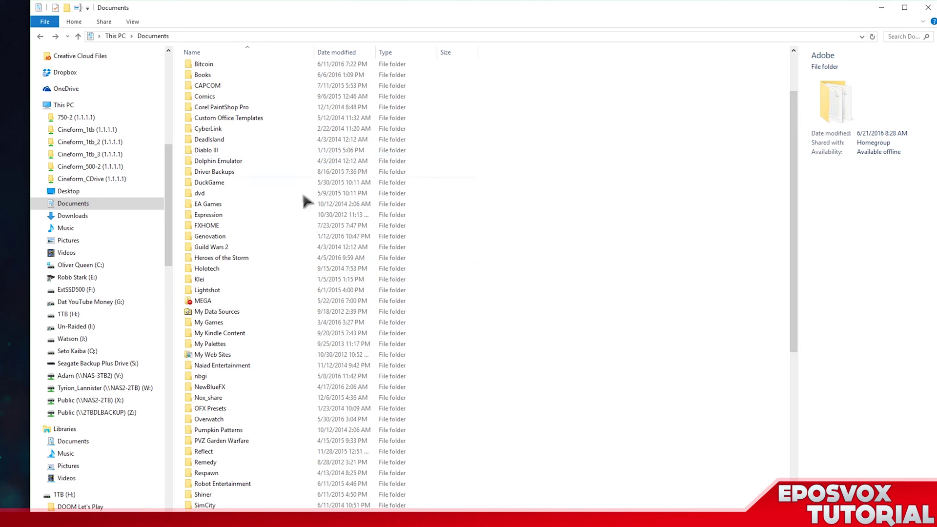
scroll(256, 236, "up", 2)
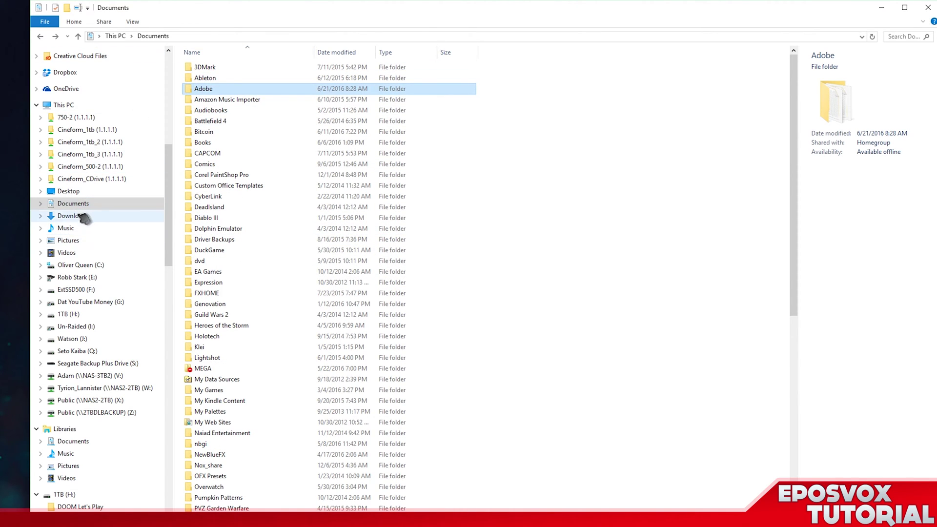
double_click(239, 89)
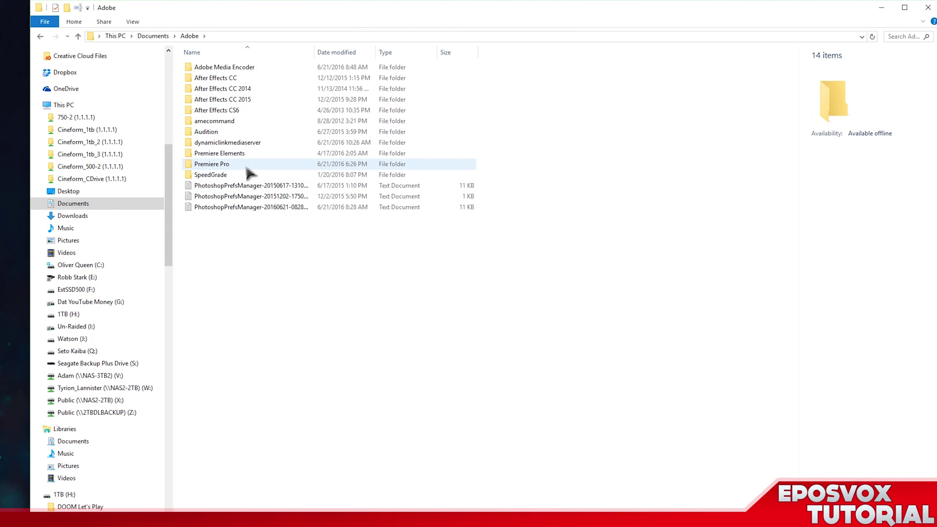
double_click(218, 163)
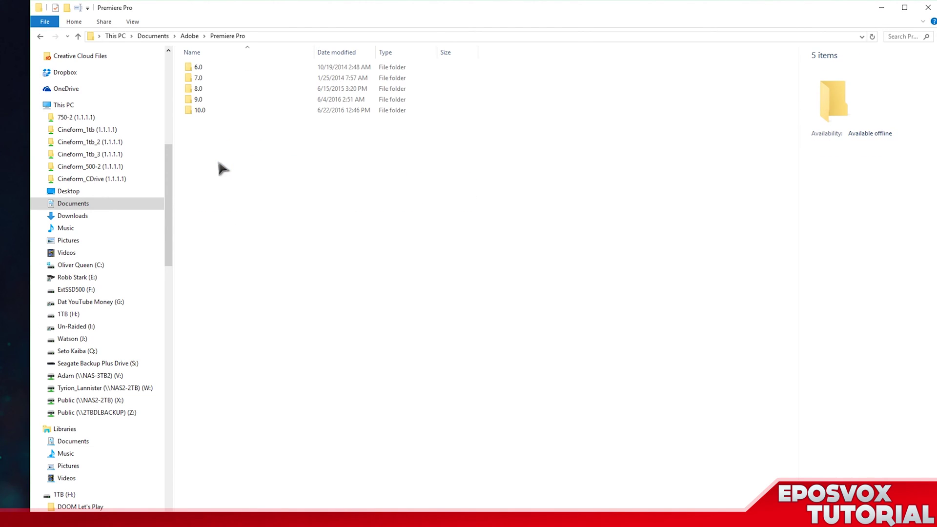
Look inside 10.0, then open the 9.0 folder and select all four of its items
left_click(198, 113)
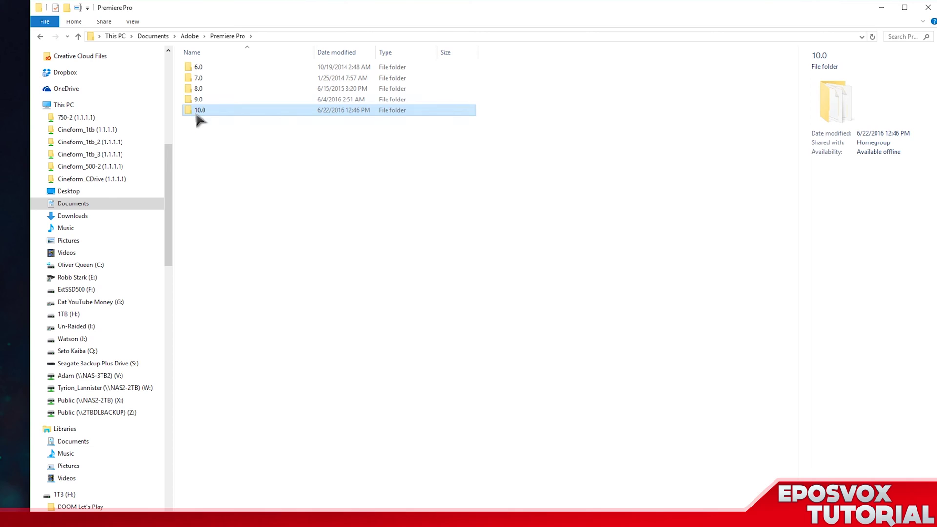
left_click(218, 161)
double_click(198, 110)
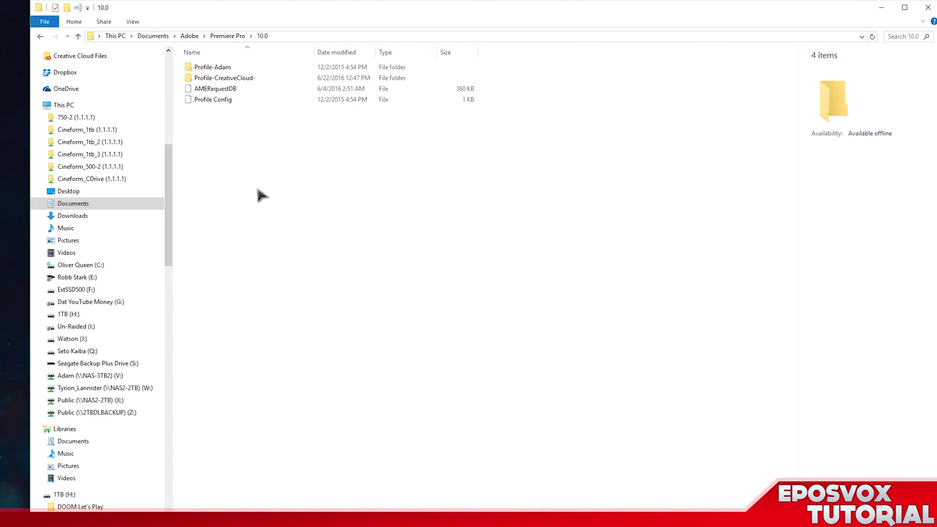
key("alt+Left")
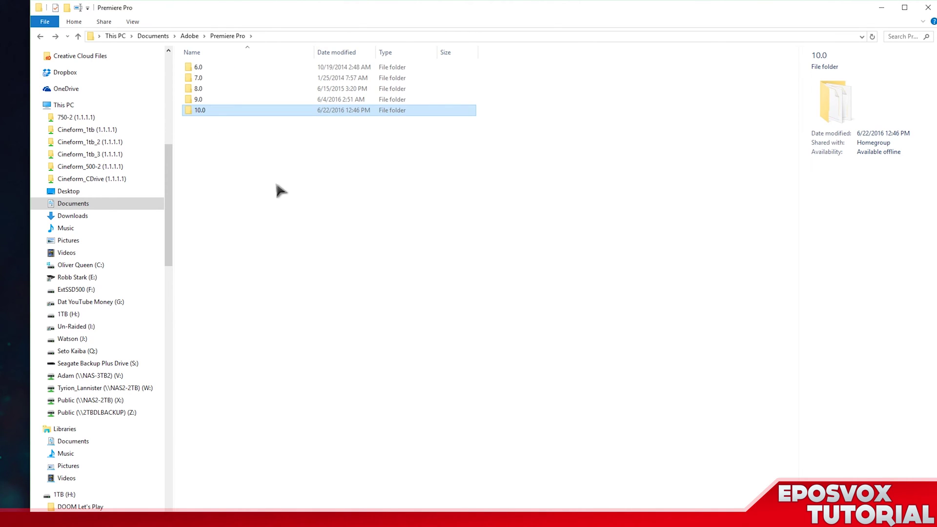
double_click(200, 101)
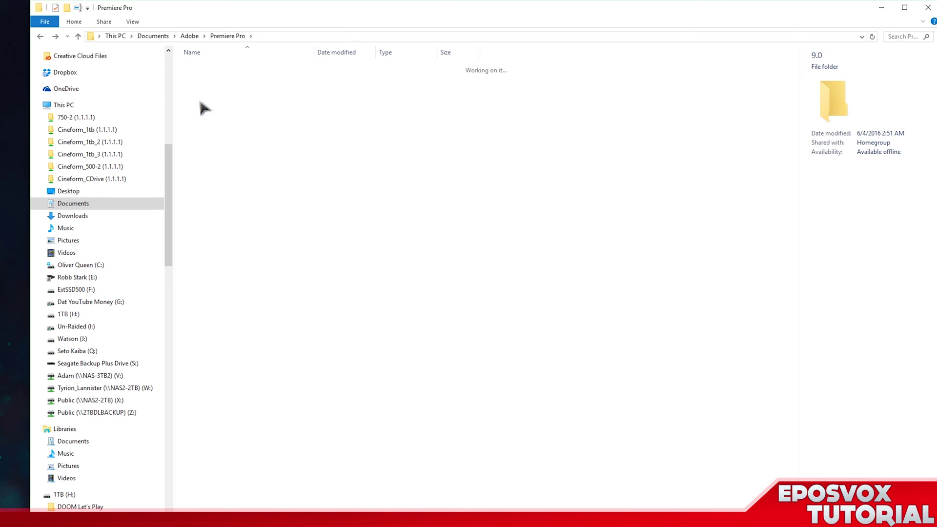
key("ctrl+a")
Copy the four 9.0 items and create a desktop folder named 'Premiere Preference - Documents'
right_click(211, 88)
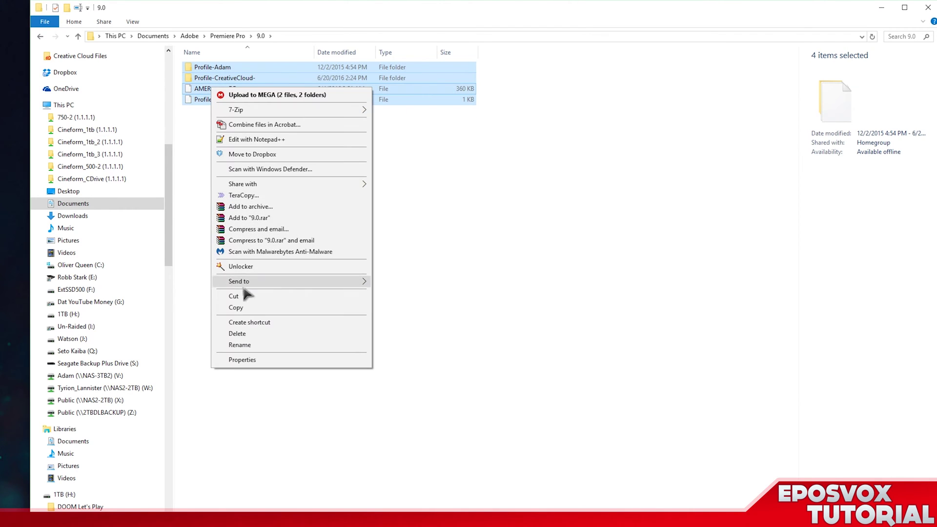
left_click(280, 307)
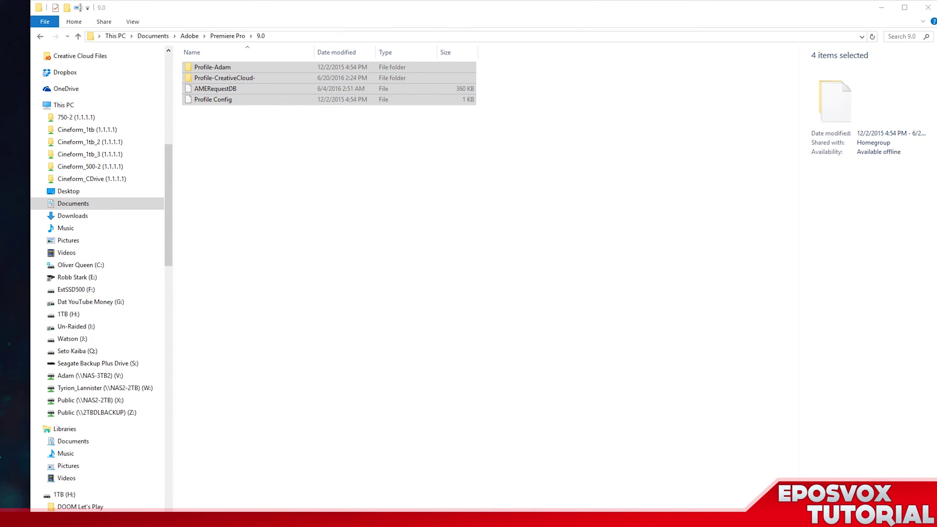
right_click(41, 68)
mouse_move(266, 178)
left_click(341, 183)
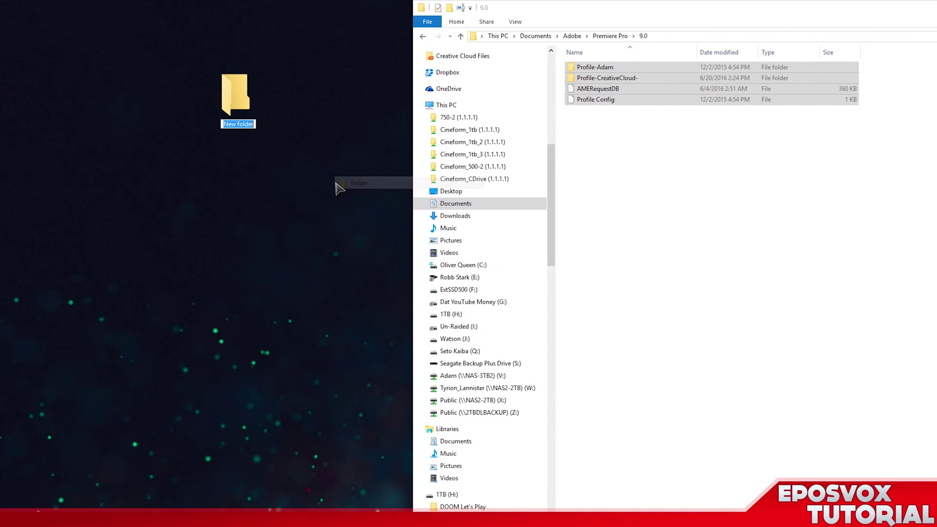
type("Premiere")
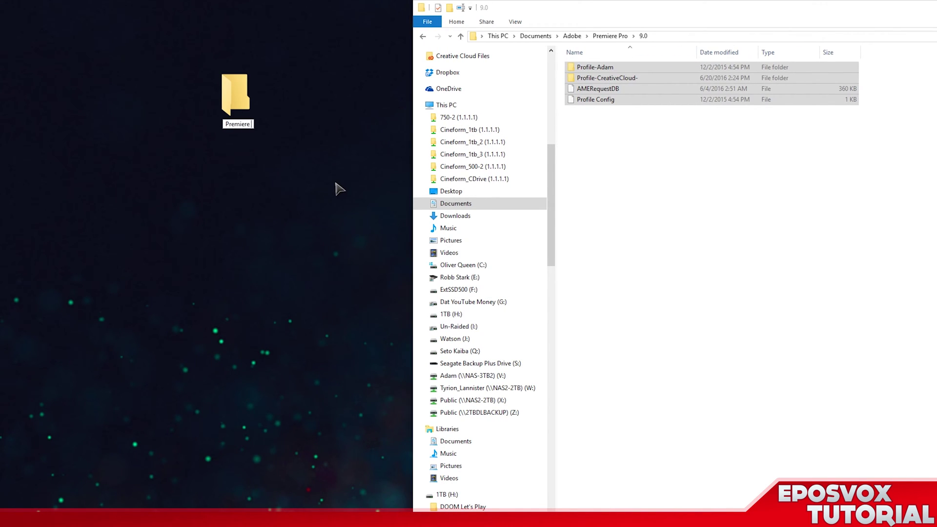
type(" Preference - Documents")
key("Return")
key("Return")
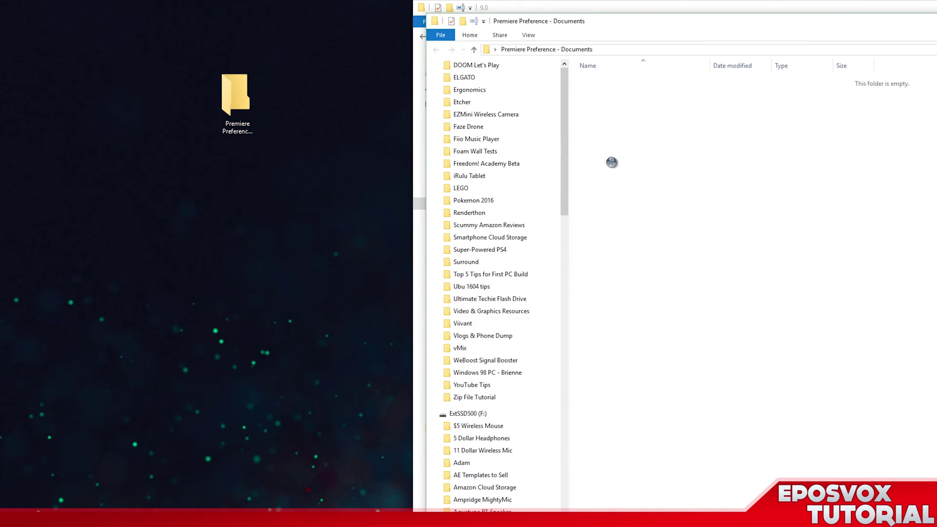
left_click_drag(683, 21, 574, 100)
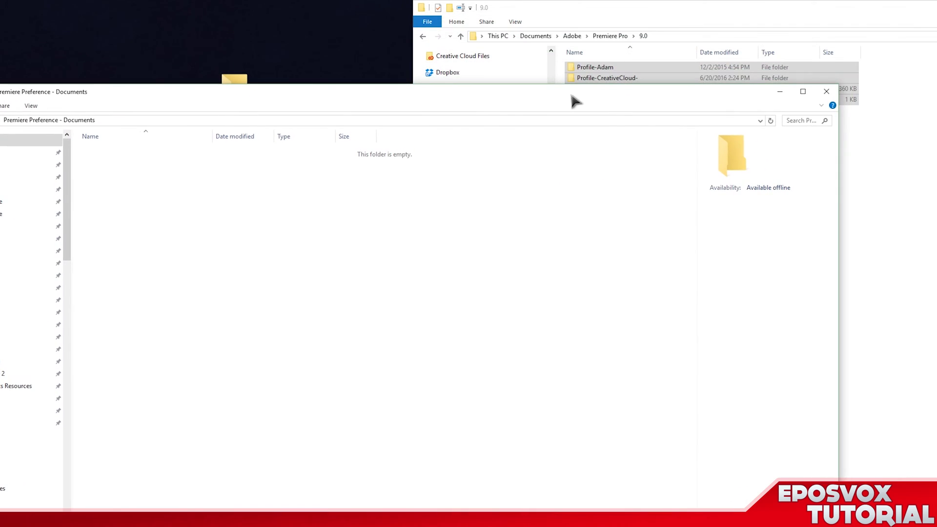
Paste the copied items into the backup folder and move up to the Premiere Pro folder
key("ctrl+v")
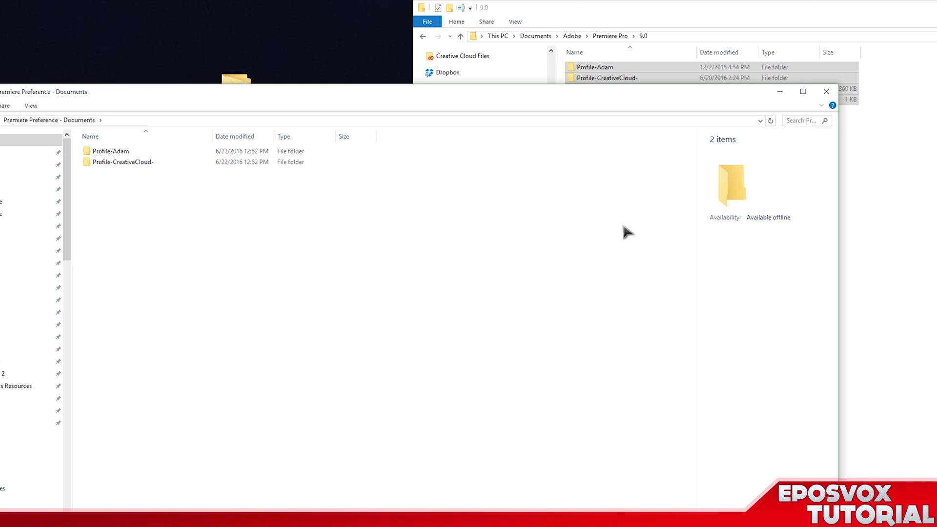
left_click(884, 215)
key("alt+Up")
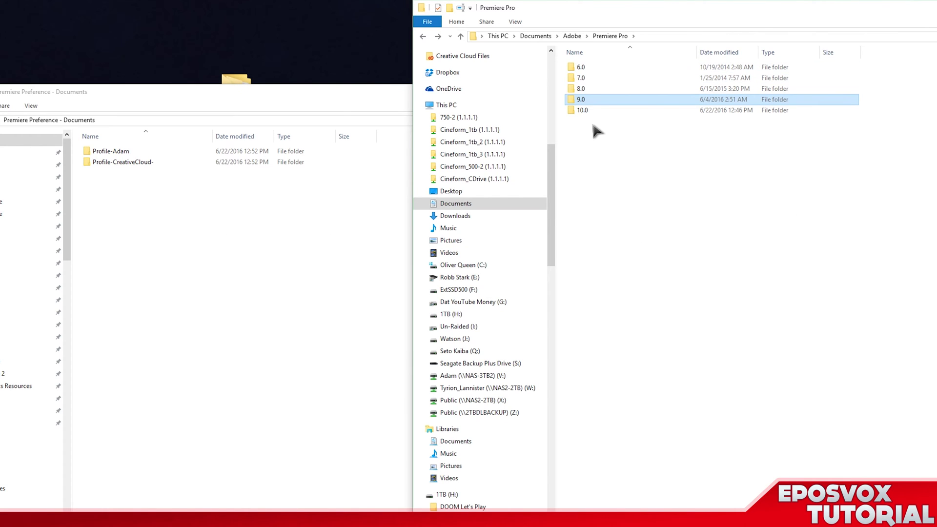
left_click(252, 233)
key("ctrl+a")
Compare the 9.0 and 10.0 folders, then close the Premiere Preference - Documents window
left_click(854, 271)
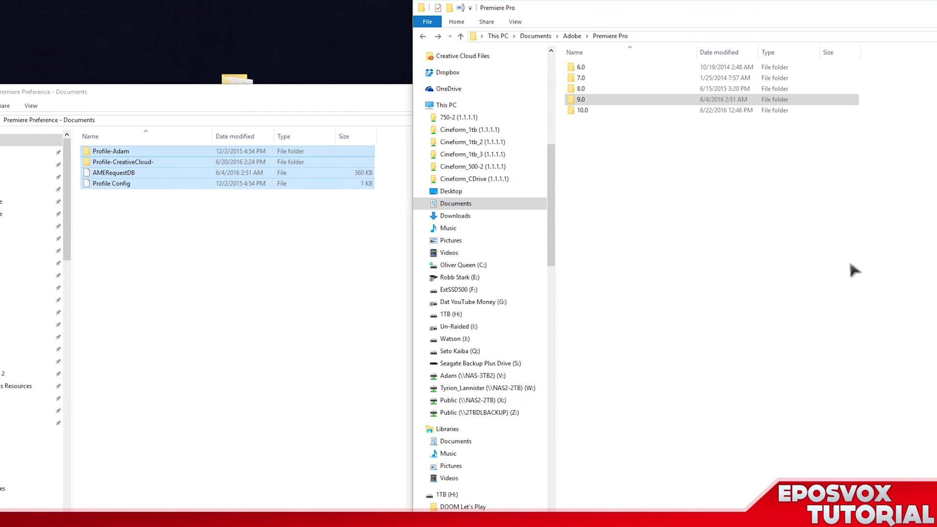
left_click_drag(603, 133, 573, 102)
left_click(265, 266)
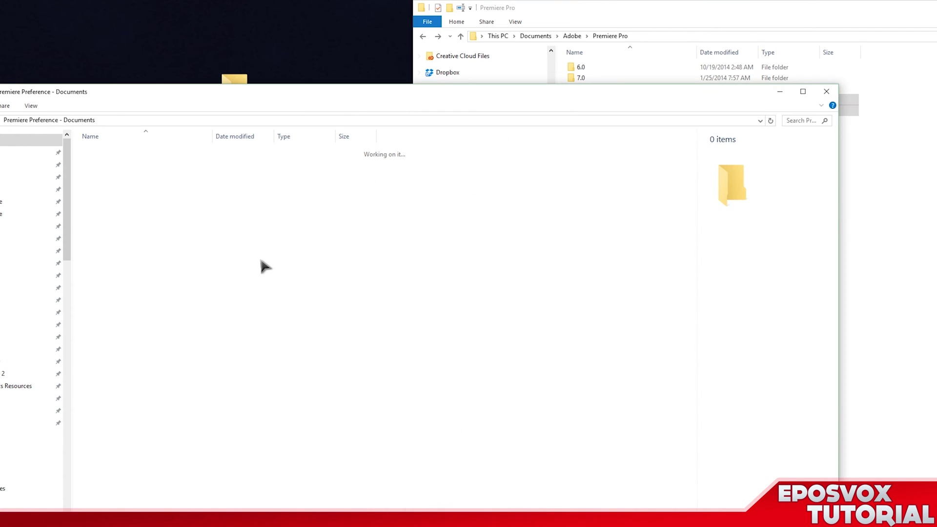
left_click(847, 201)
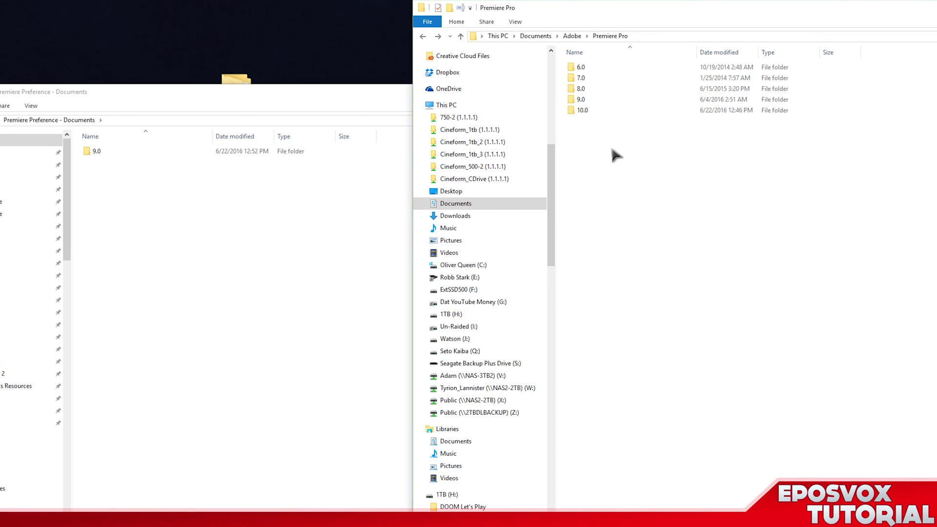
left_click(324, 219)
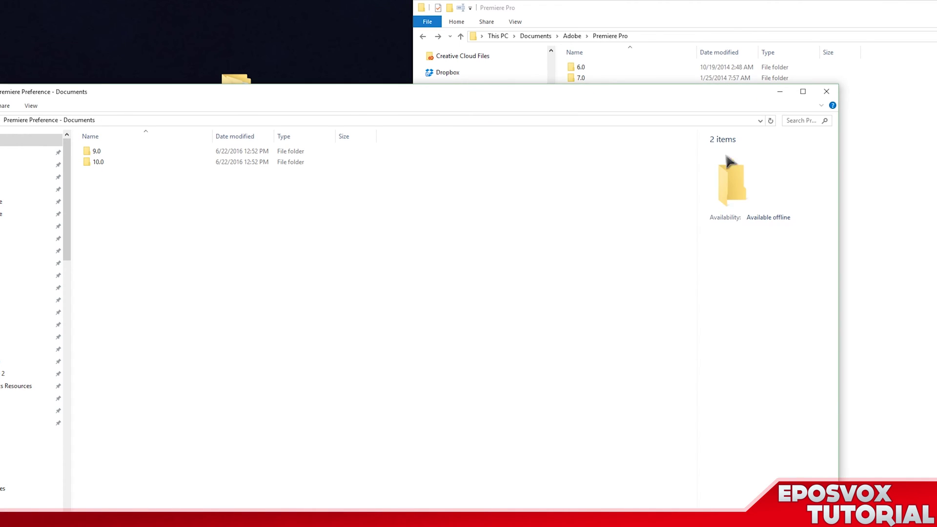
left_click(826, 91)
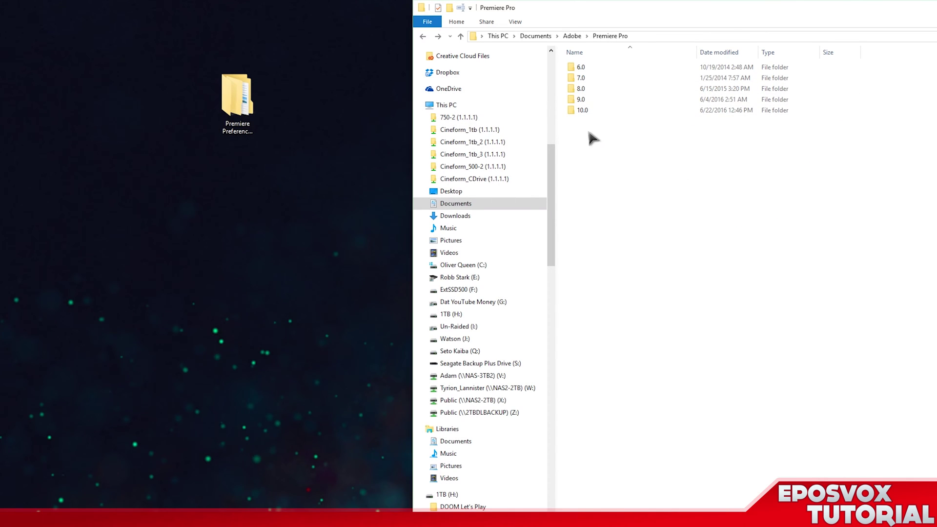
Revisit 9.0, then open the 10.0 folder and select all four of its items
double_click(588, 100)
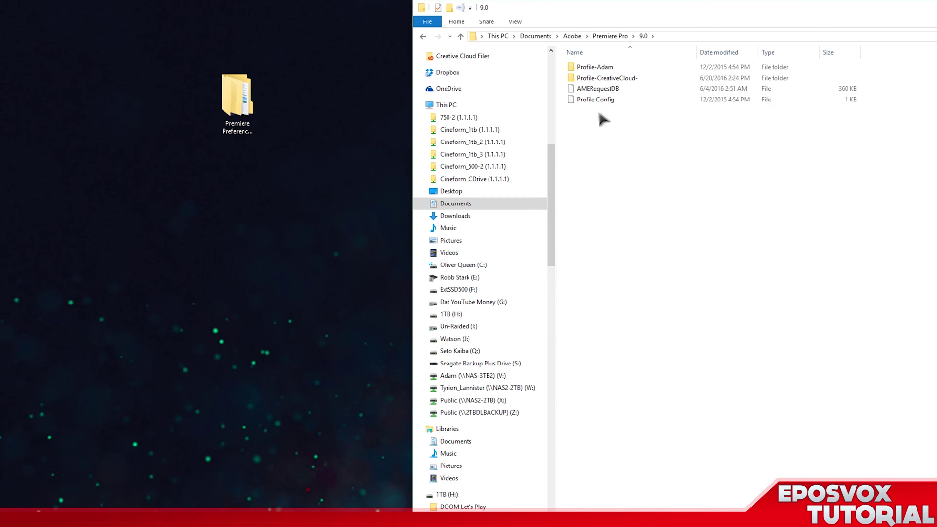
left_click_drag(623, 149, 590, 65)
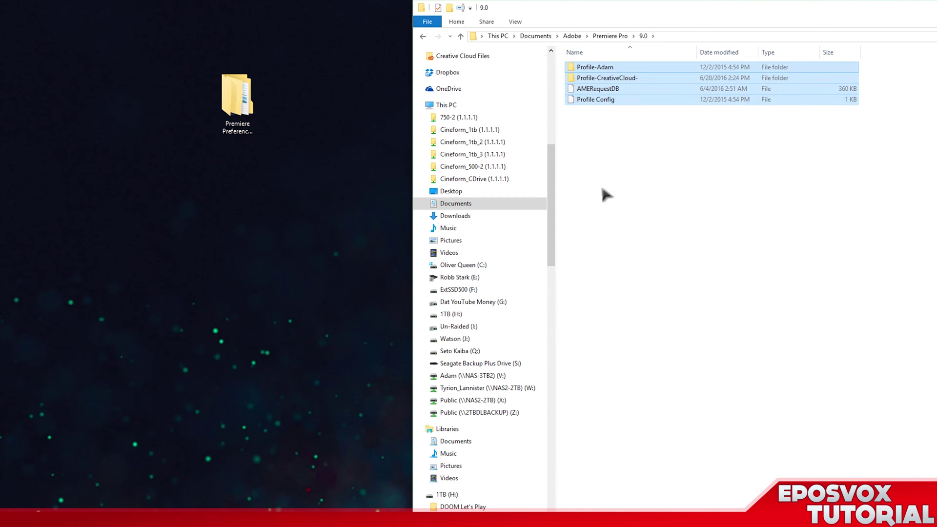
key("BackSpace")
double_click(589, 110)
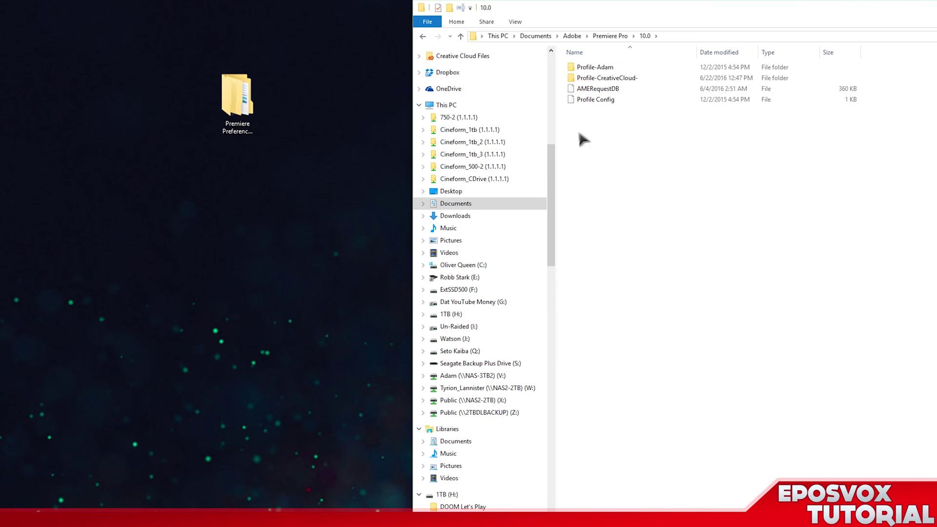
key("ctrl+a")
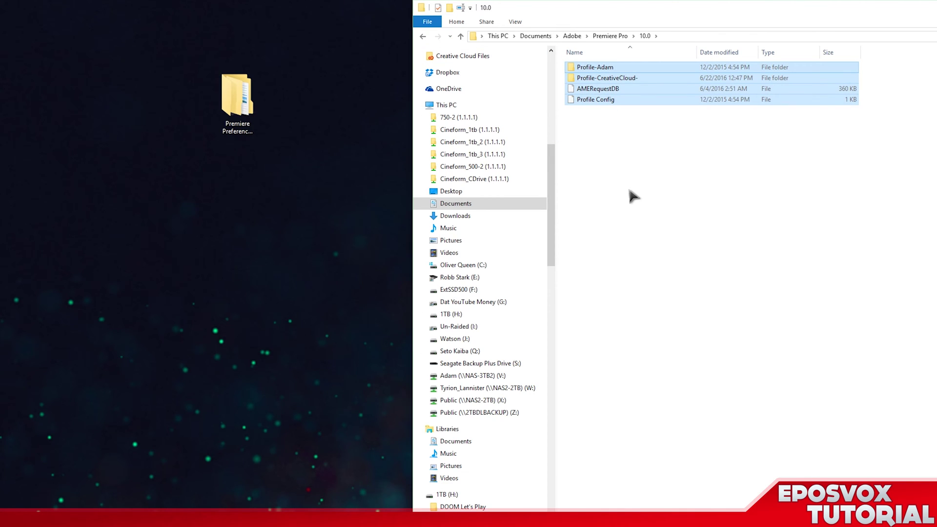
left_click(551, 98)
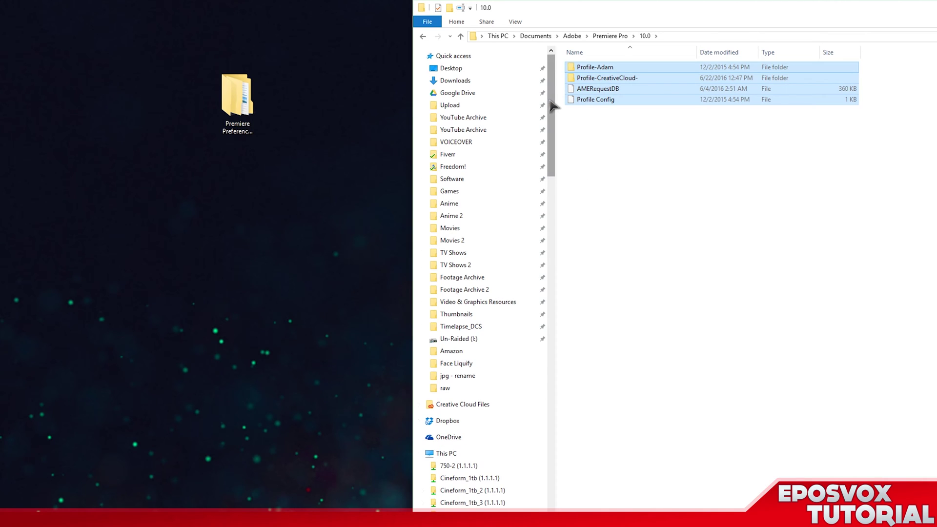
Jump to the user's home folder from the address bar and select AppData
left_click(481, 37)
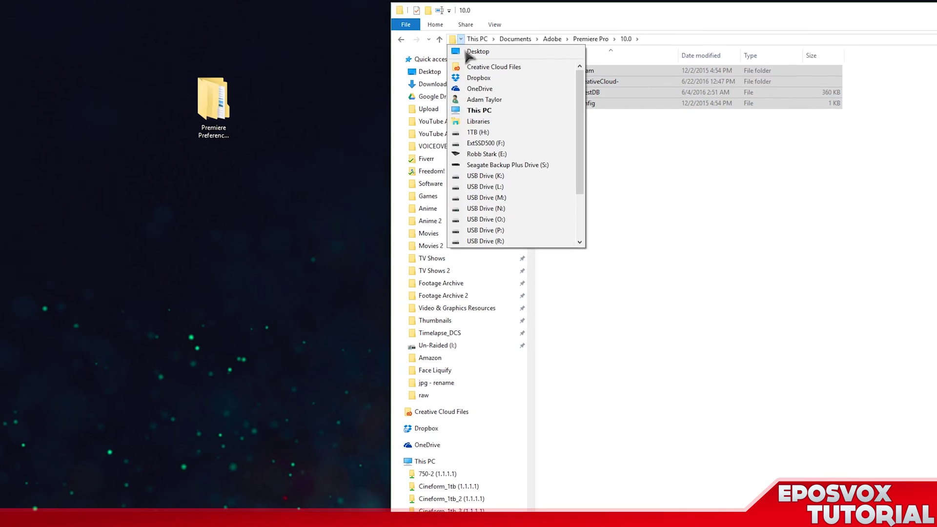
left_click(165, 157)
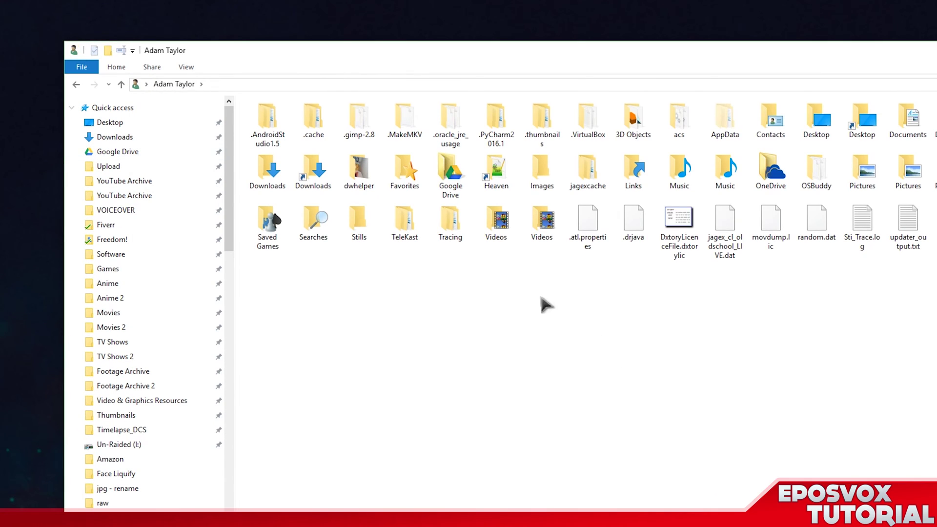
left_click(714, 128)
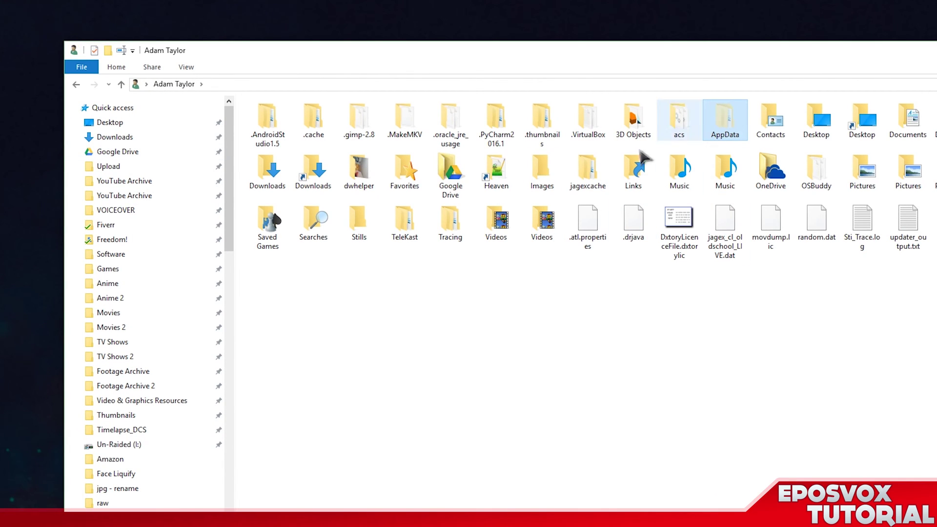
left_click(132, 51)
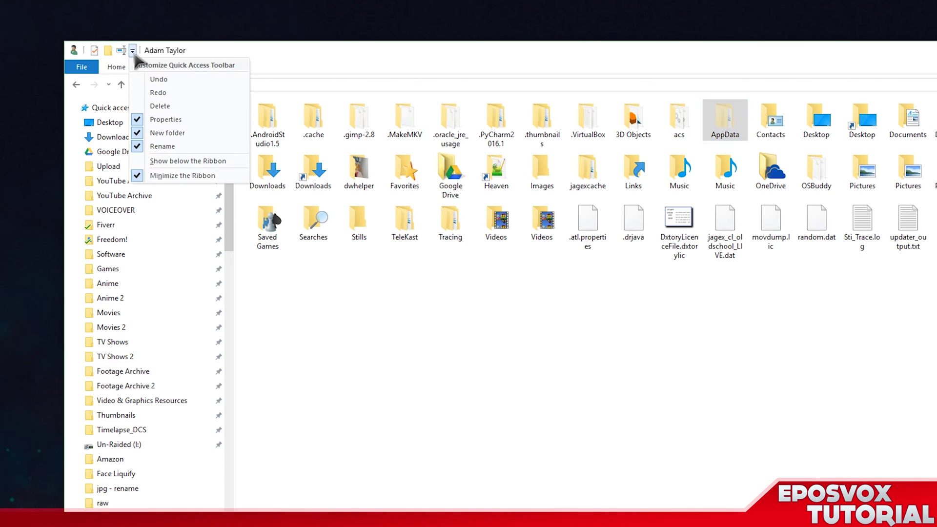
right_click(421, 52)
key("Escape")
left_click(117, 67)
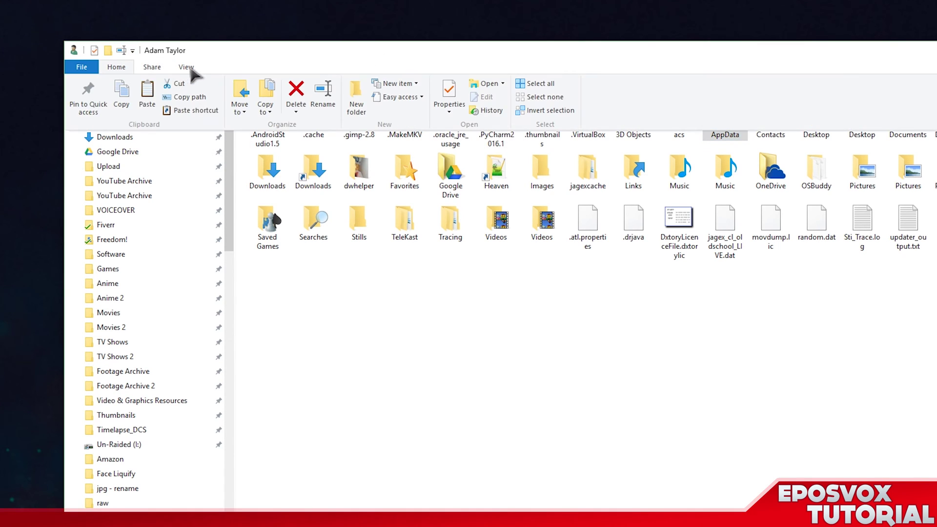
left_click(187, 66)
left_click(651, 112)
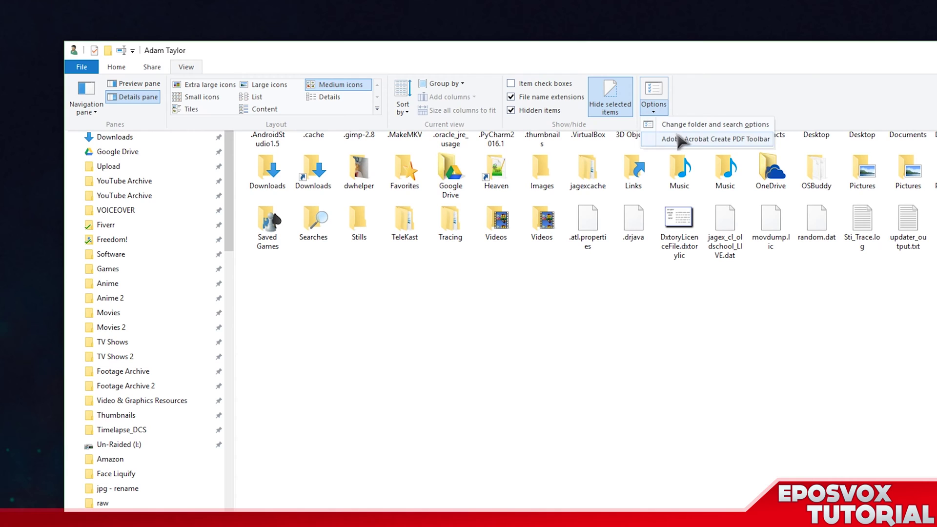
left_click(663, 125)
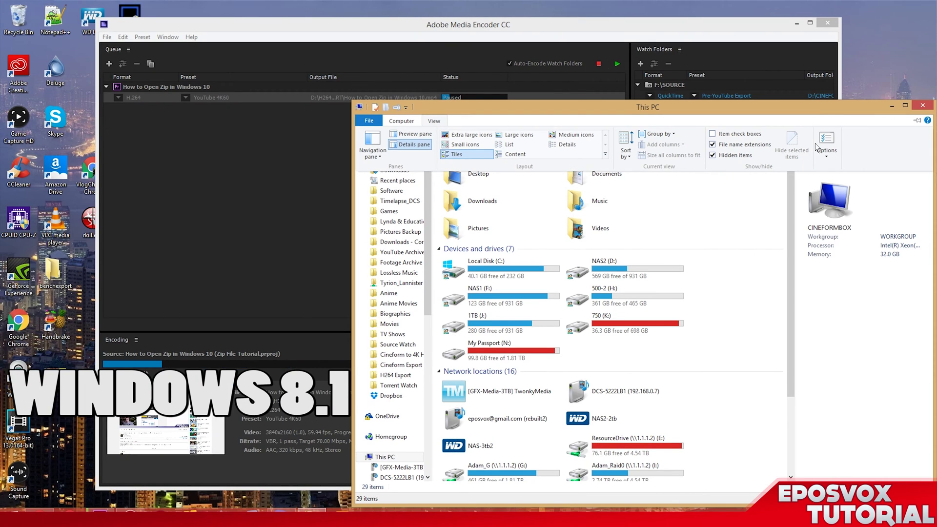
left_click(827, 152)
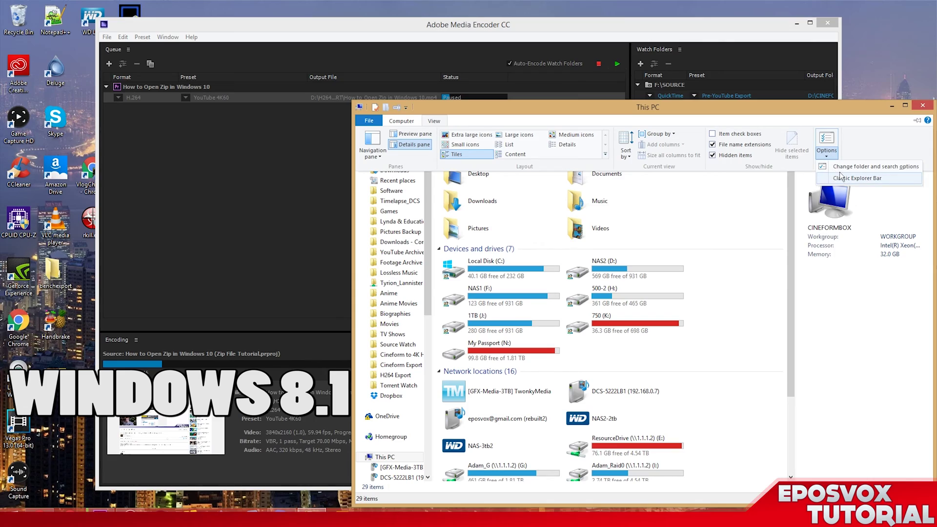
left_click(840, 167)
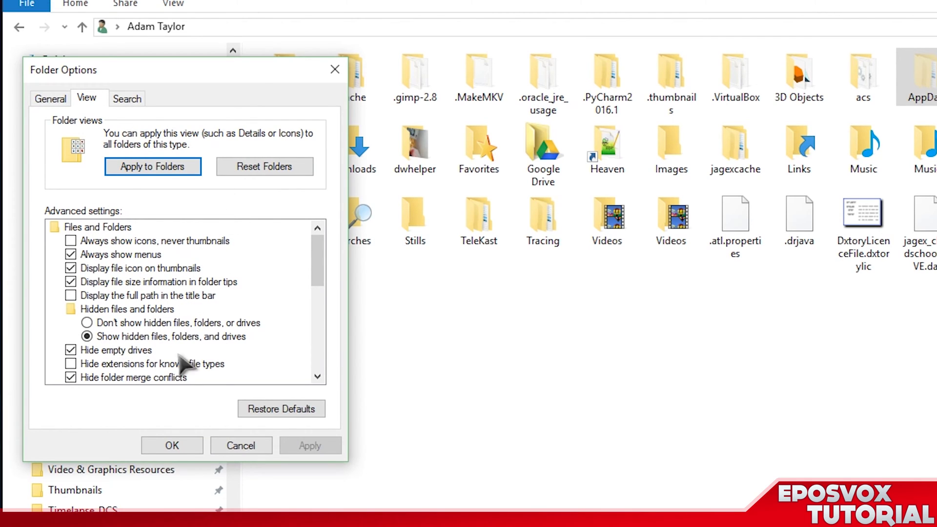
left_click(184, 443)
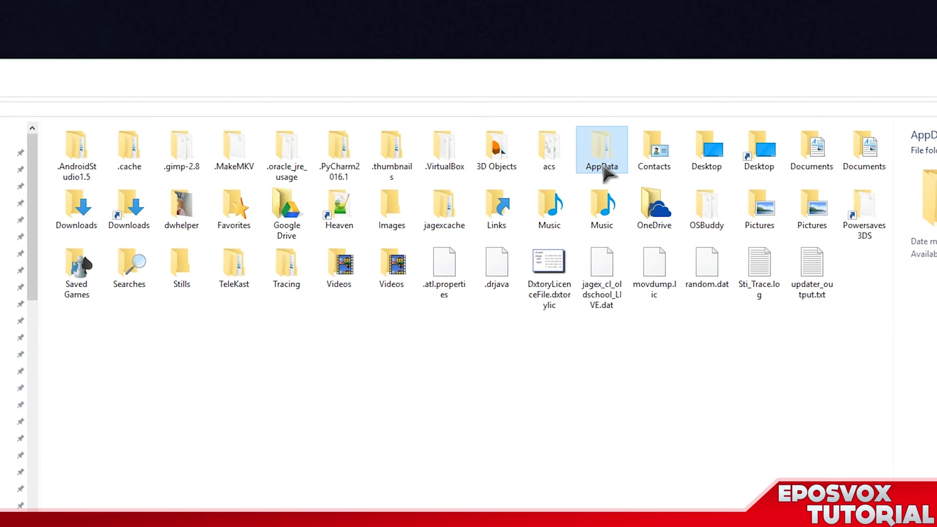
Navigate through AppData > Roaming > Adobe into the Premiere Pro folder
double_click(604, 166)
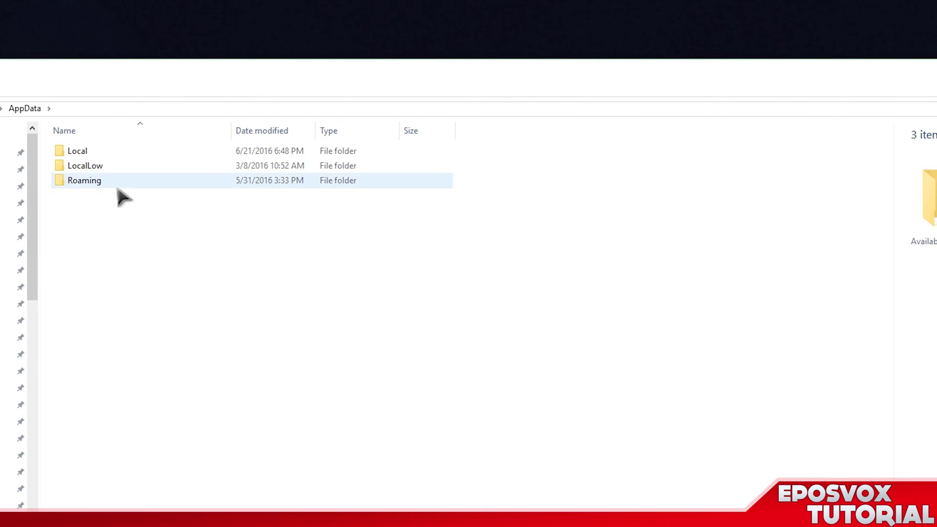
double_click(132, 169)
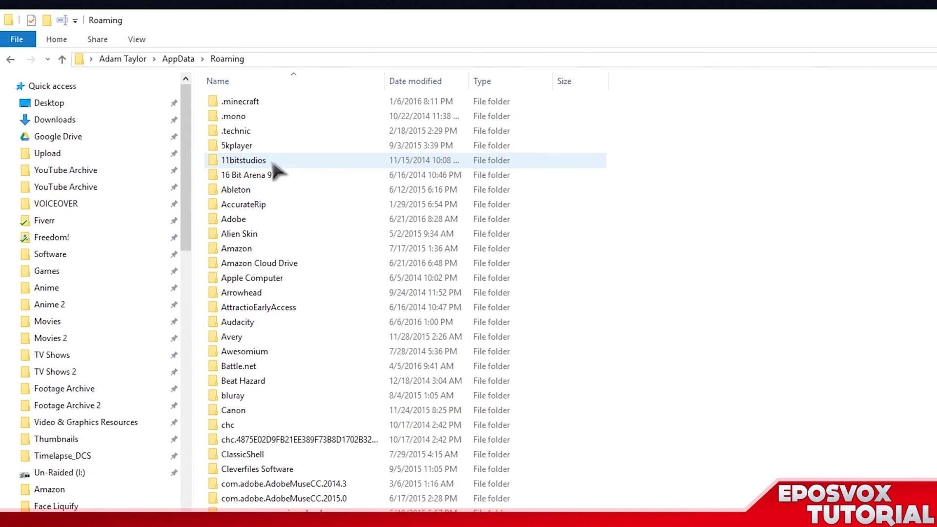
left_click(234, 224)
double_click(233, 220)
scroll(274, 383, "down", 9)
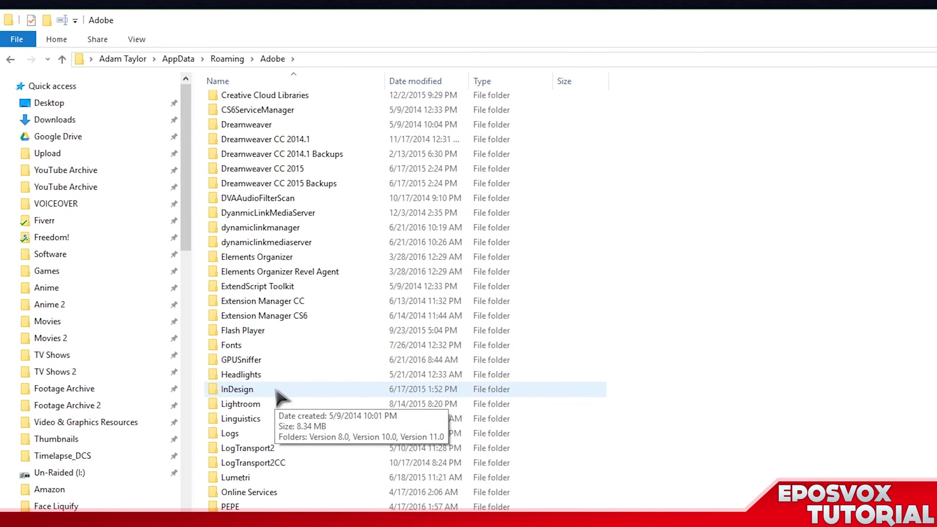
left_click(248, 526)
double_click(248, 526)
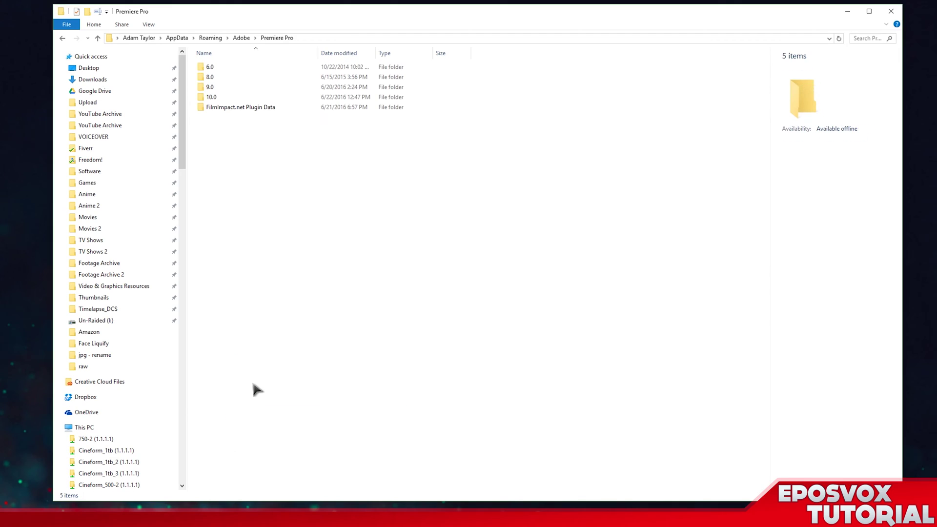
Inspect the 10.0 and 9.0 folders, then select both 9.0 and 10.0 together
double_click(210, 97)
key("BackSpace")
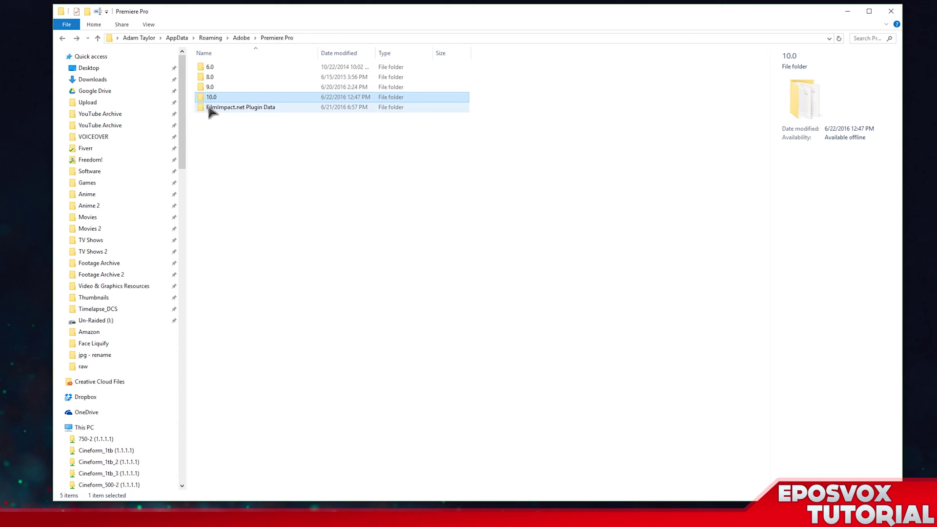
double_click(210, 87)
key("BackSpace")
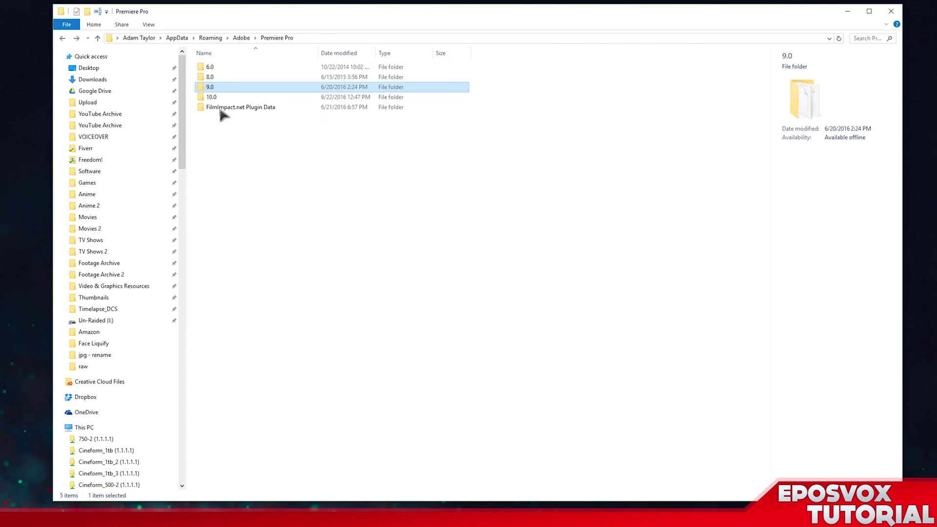
double_click(218, 97)
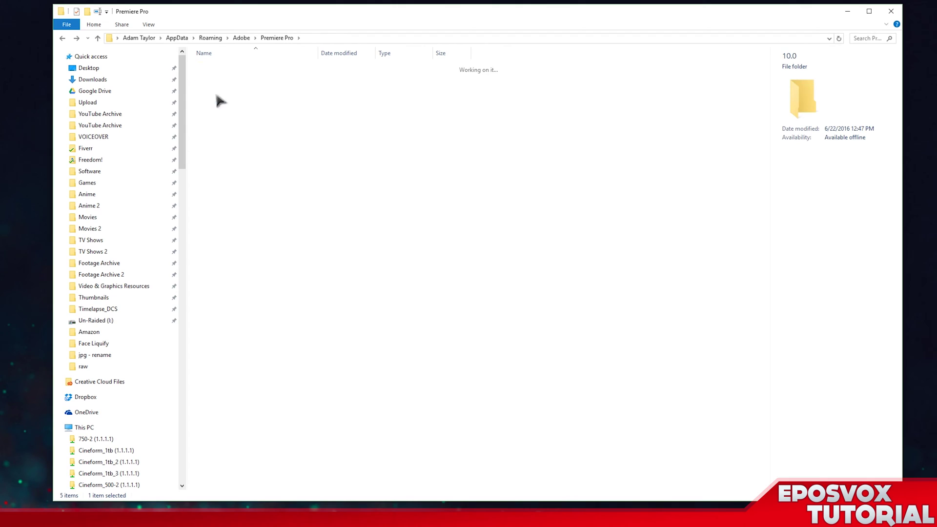
key("BackSpace")
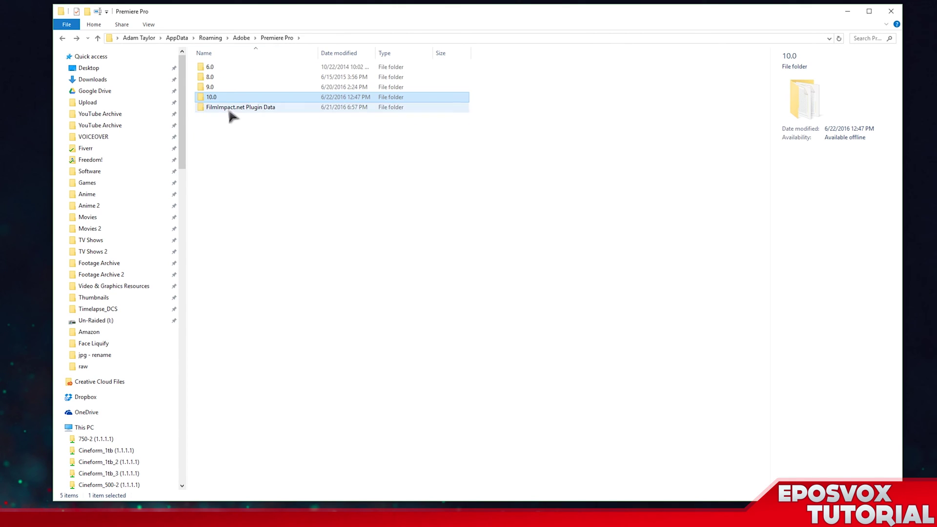
key("Up")
left_click(211, 97, "ctrl")
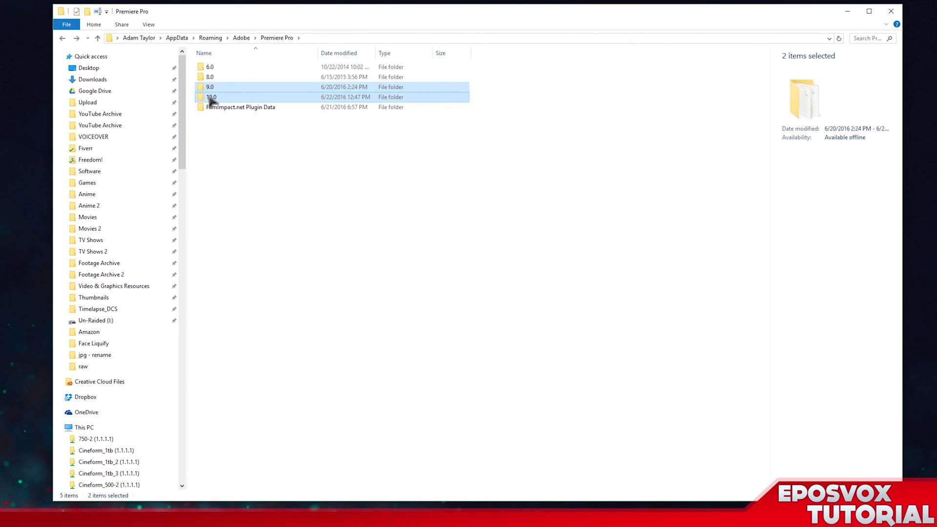
Create desktop folder 'Premiere Preferences - Roaming' and paste the 9.0 and 10.0 folders into it
right_click(109, 167)
mouse_move(173, 266)
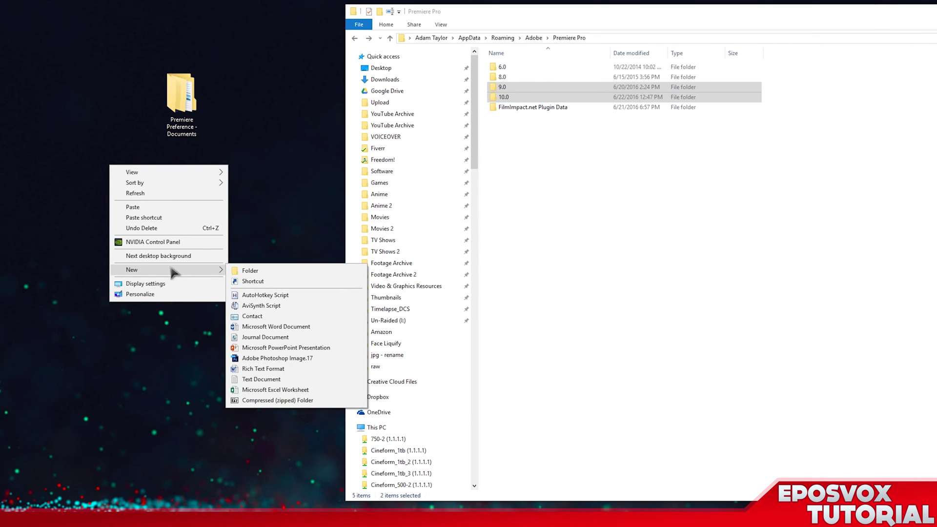
left_click(234, 267)
type("Premier")
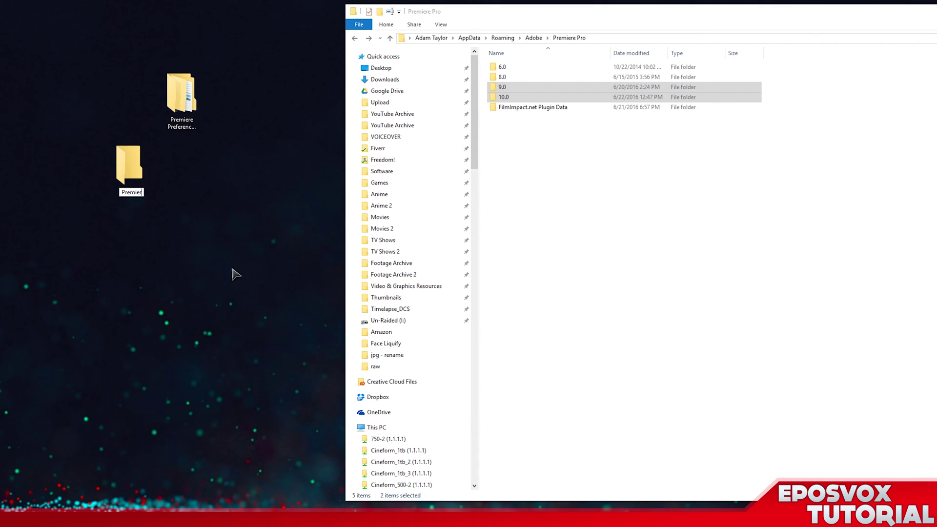
type("e Preferences - Roaming")
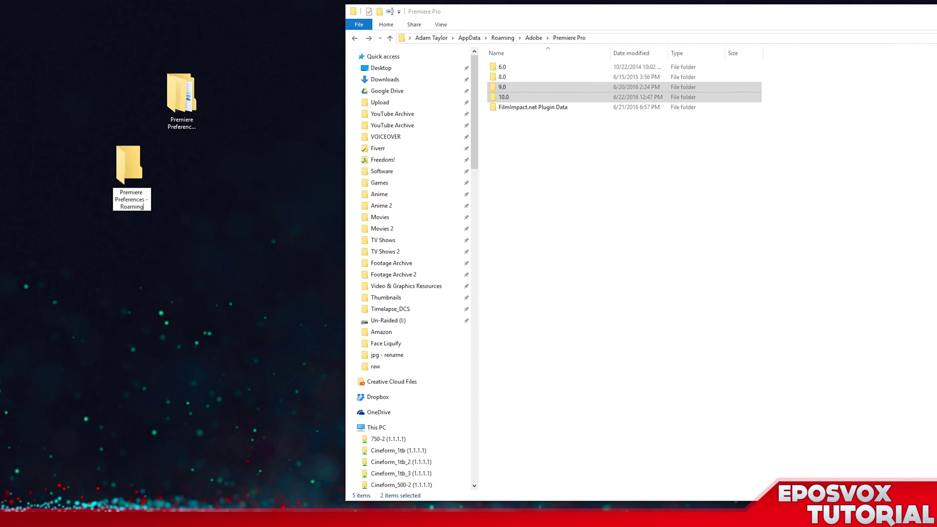
key("Return")
key("Return")
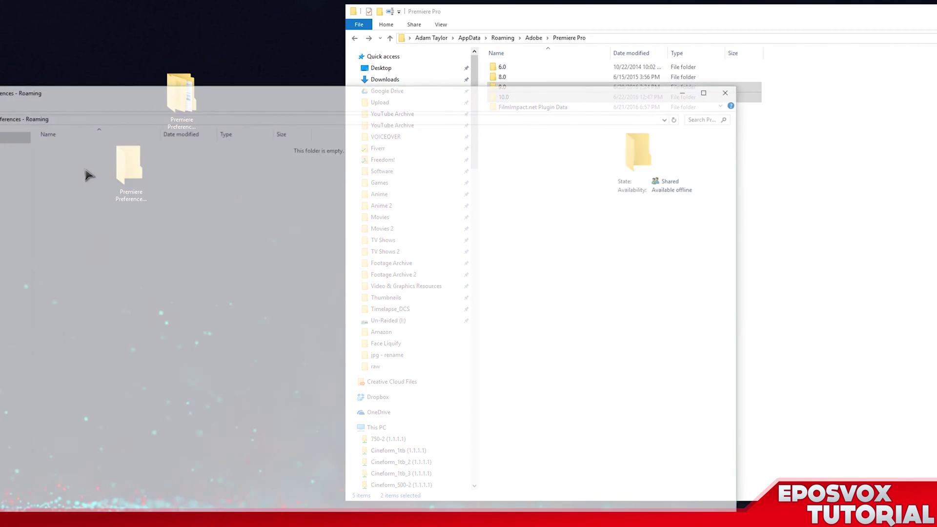
key("ctrl+v")
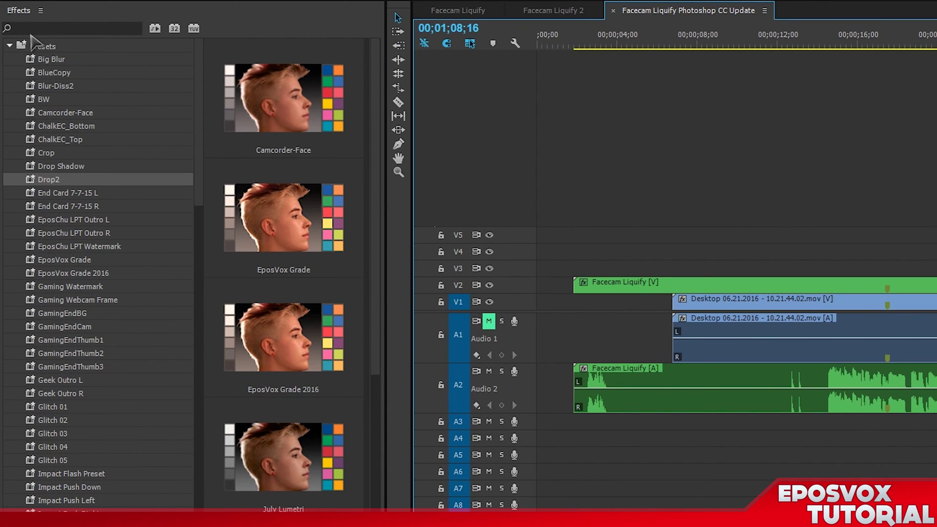
Open Export Presets from the Effects panel menu, then cancel the export window
left_click(41, 11)
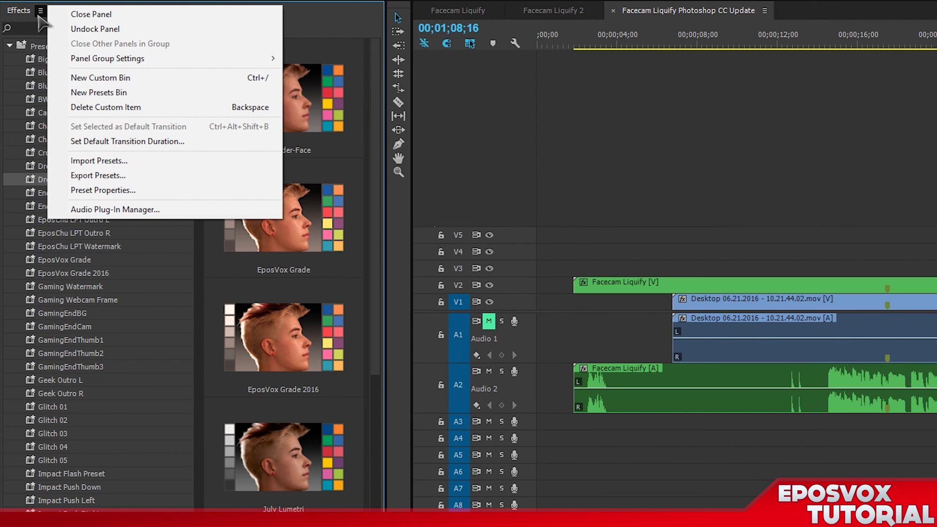
left_click(107, 175)
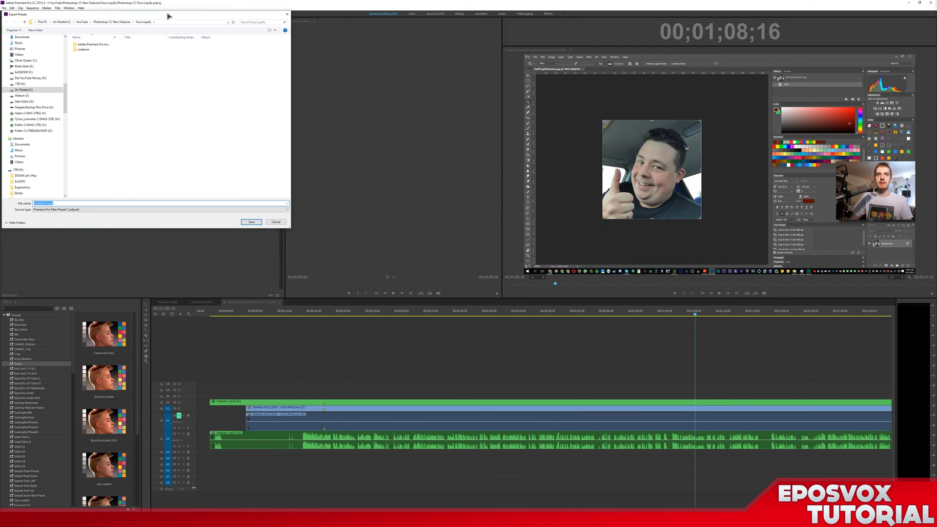
left_click_drag(168, 16, 444, 103)
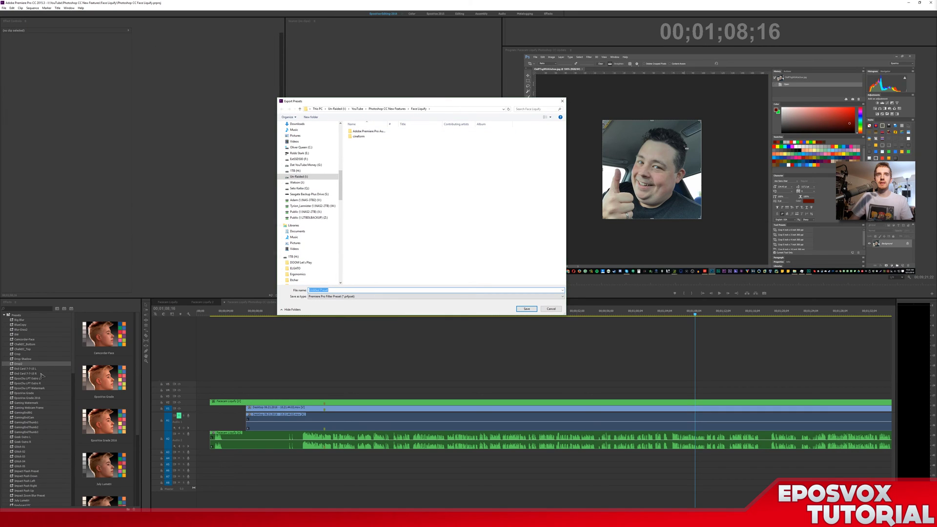
left_click(548, 309)
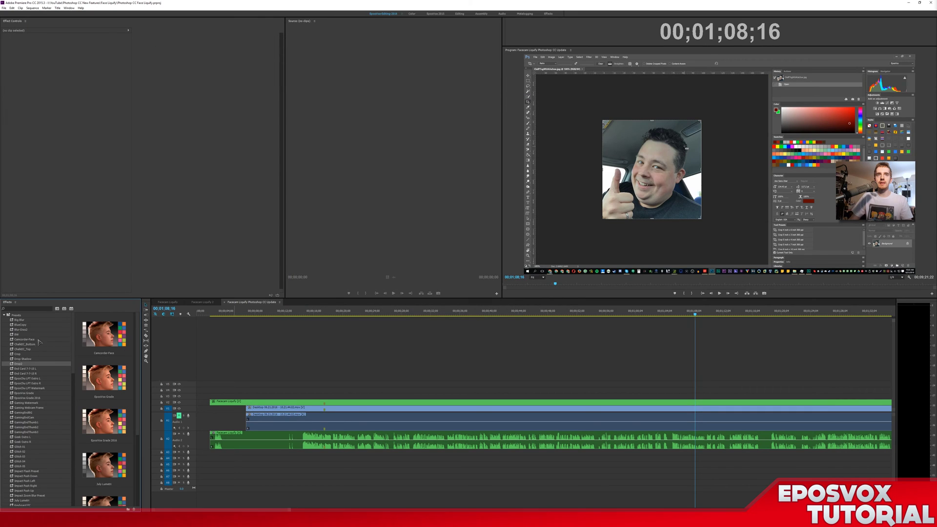
Select the custom presets from Big Blur down to BW in the Presets bin
left_click(22, 325)
left_click(18, 321)
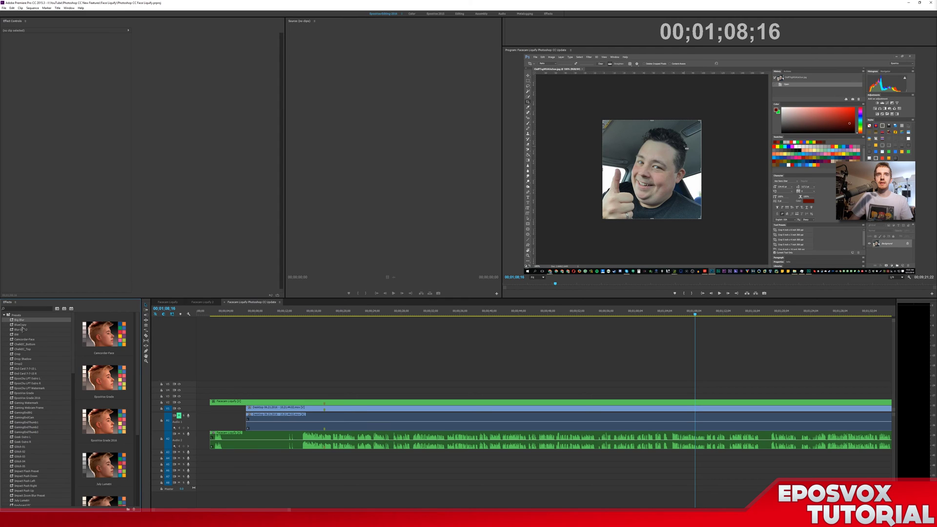
left_click(19, 334, "shift")
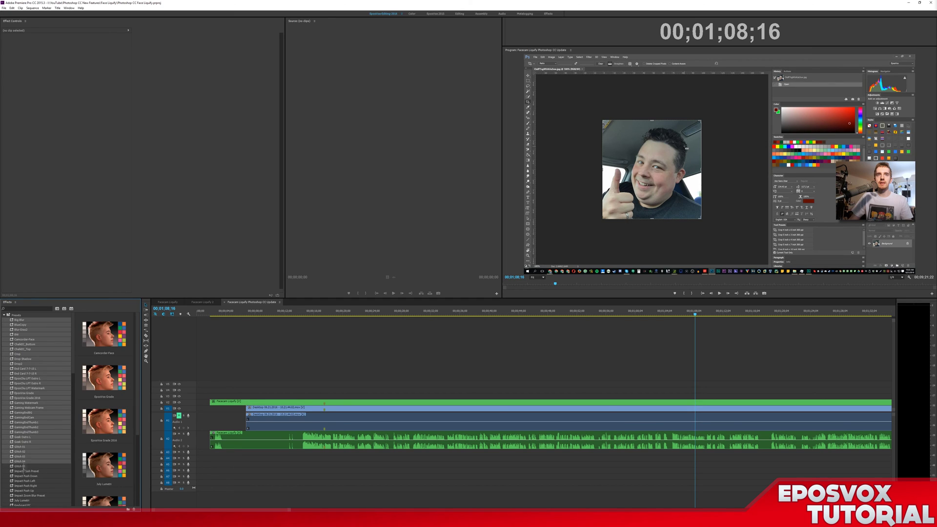
scroll(23, 469, "down", 10)
Start Export Presets and create a new 'Premiere Export' folder on the Desktop
left_click(15, 302)
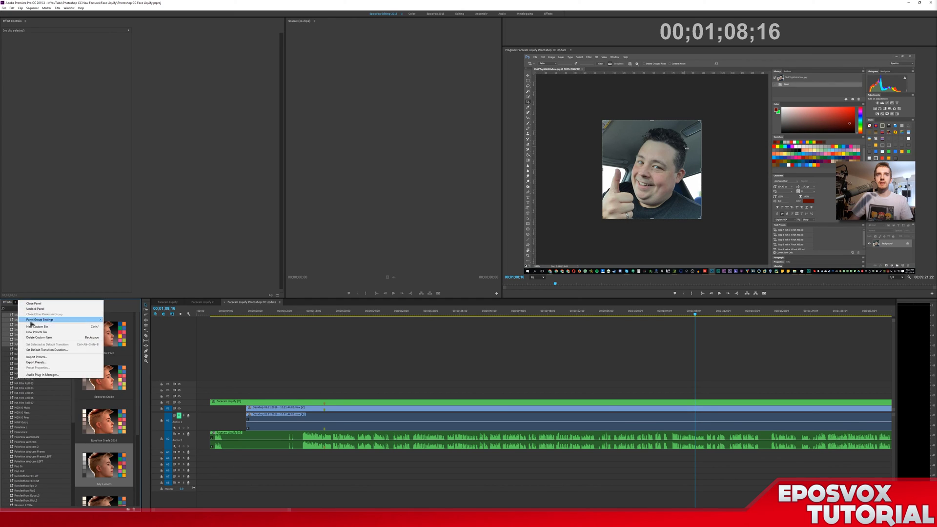
left_click(42, 363)
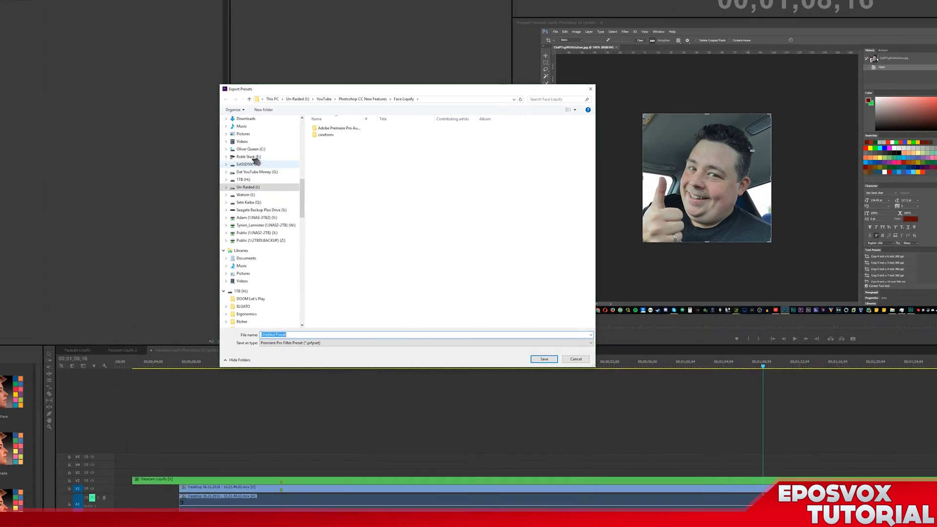
scroll(298, 161, "up", 12)
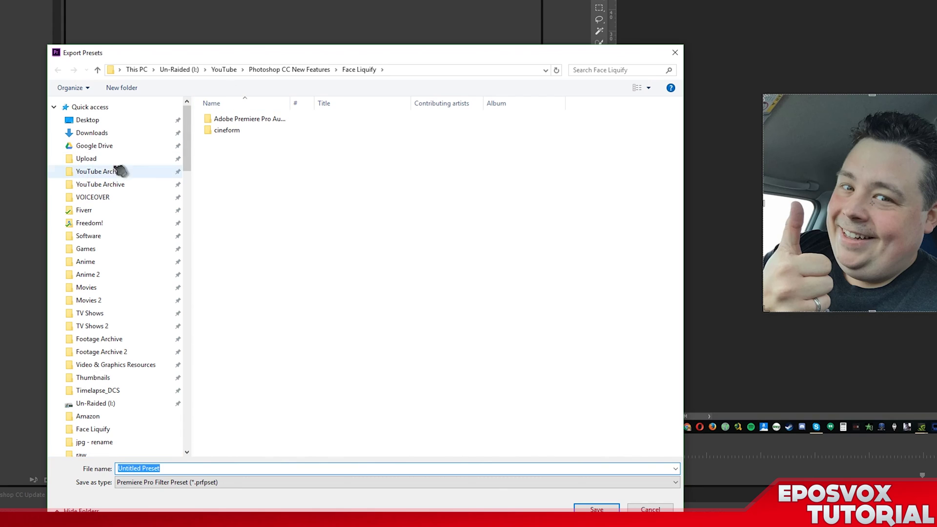
left_click(90, 121)
left_click(122, 88)
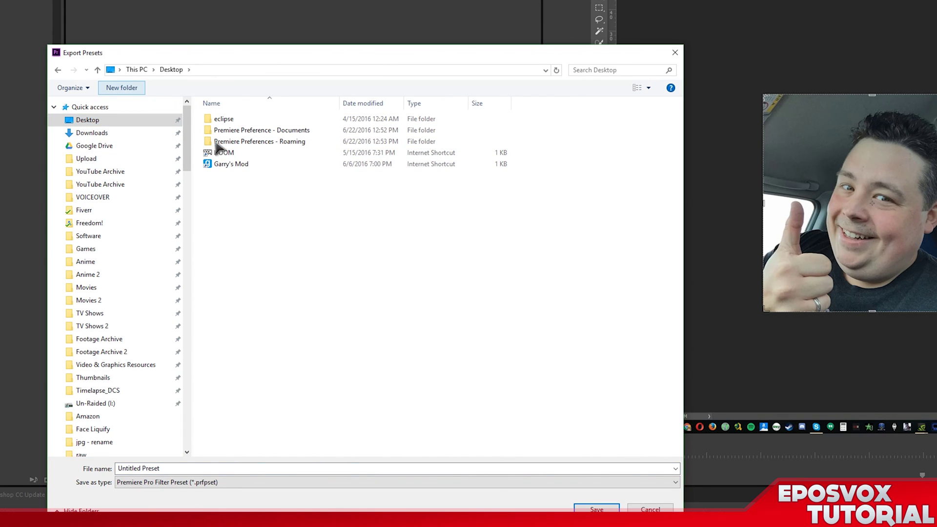
type("Premiere Export")
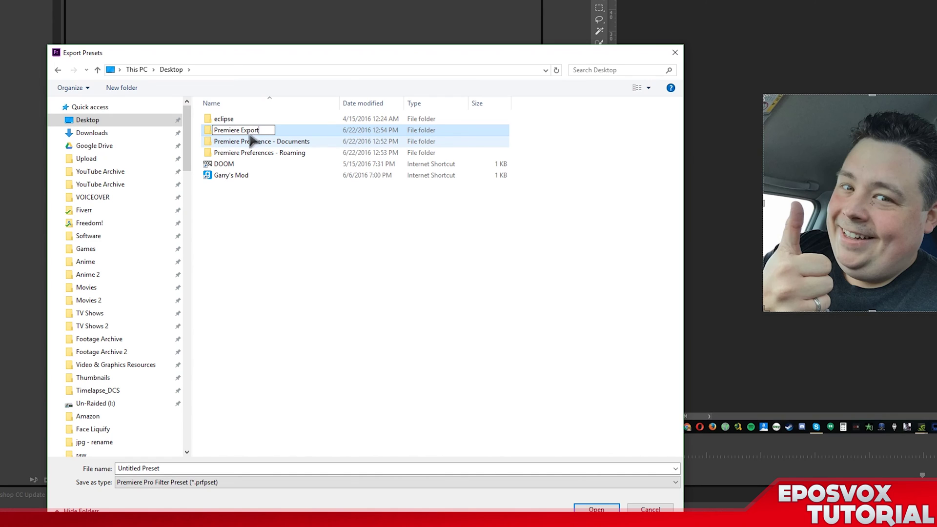
key("Return")
Save the exported presets file inside the Premiere Export folder
double_click(272, 130)
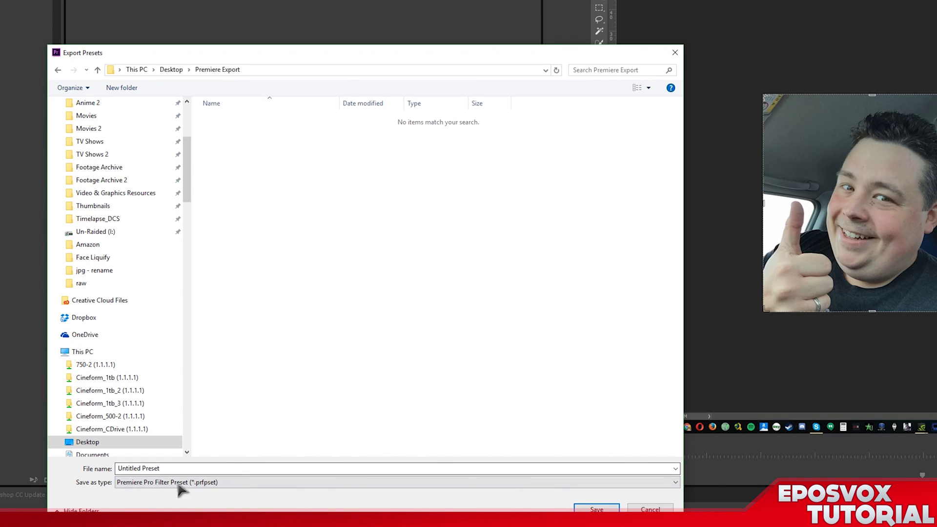
left_click(202, 469)
left_click(605, 508)
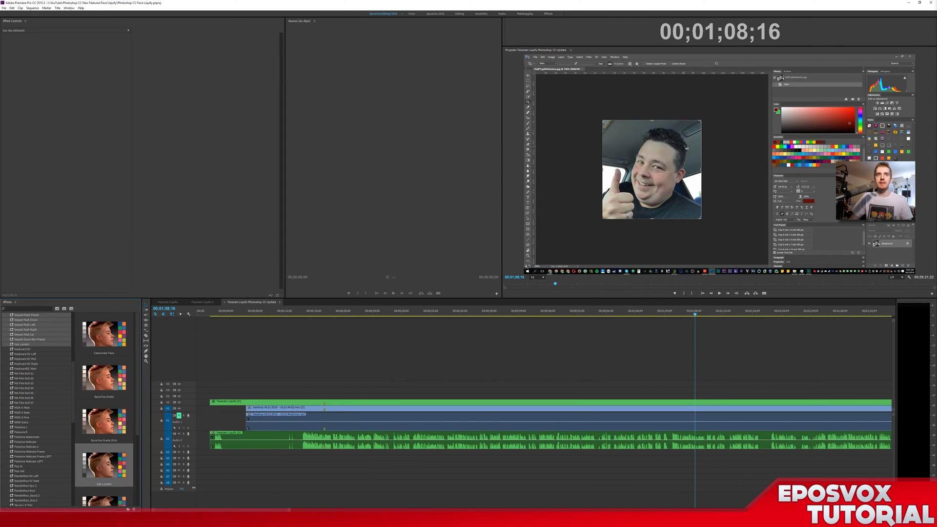
key("alt+Tab")
key("alt+Tab")
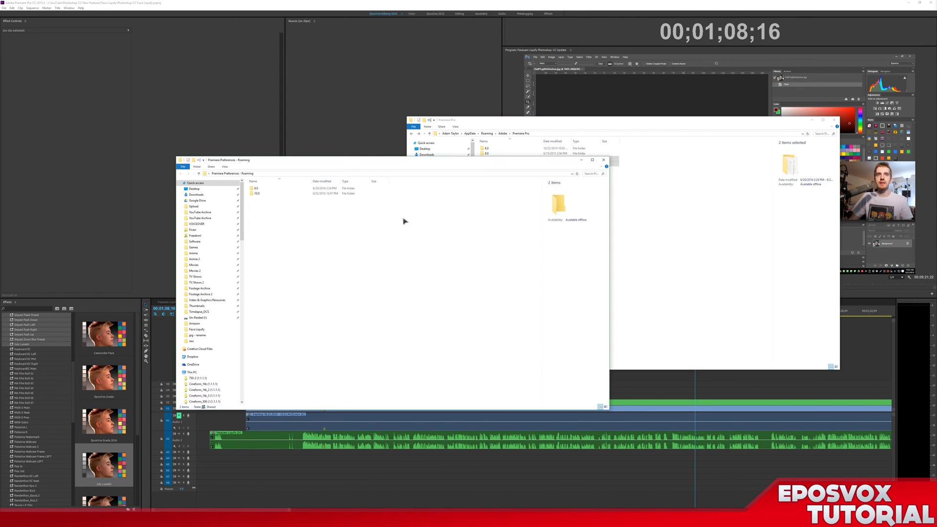